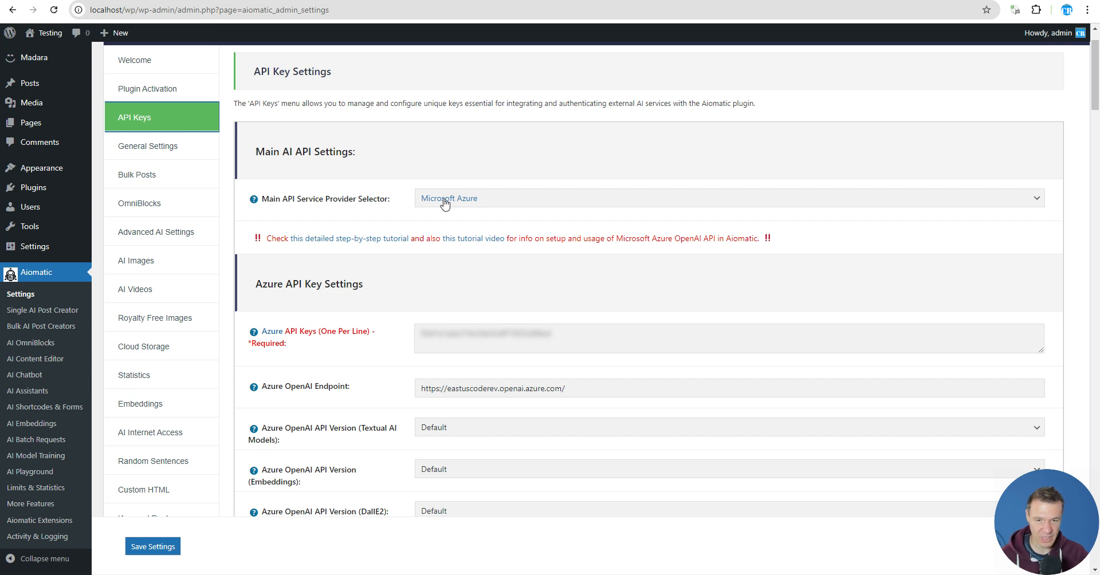
- Open the AI Assistants page and show its assistant management section
{"action": "left_click", "coordinate": [30, 392]}
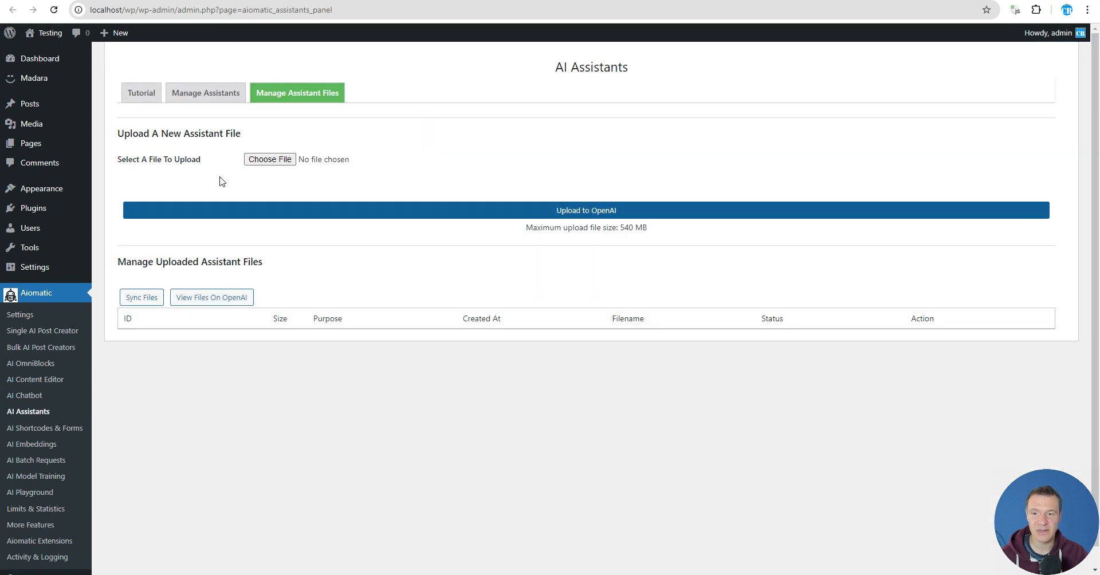
{"action": "left_click", "coordinate": [213, 97]}
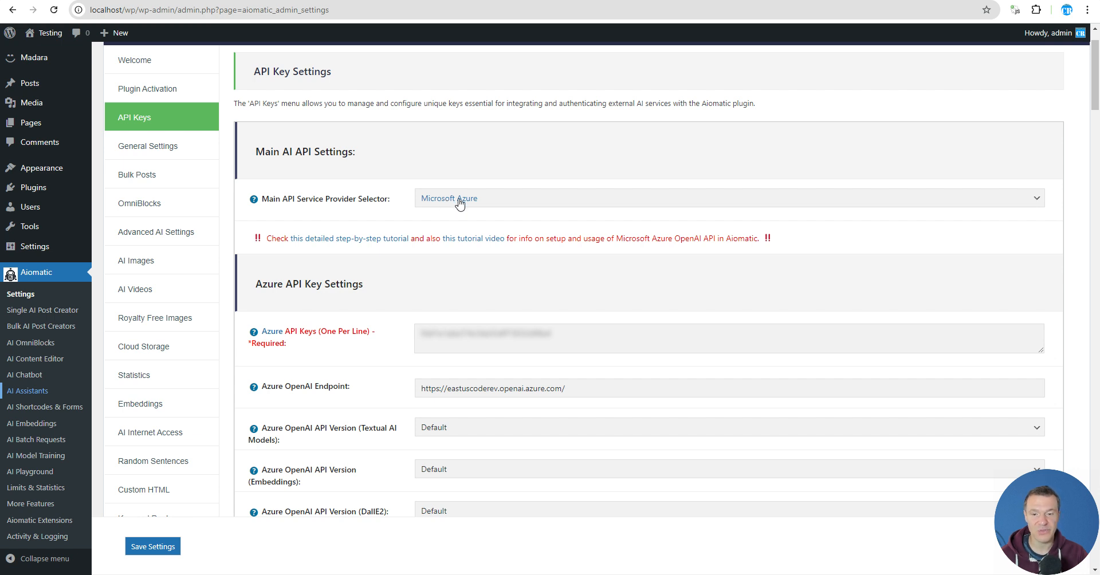
- Review the Azure API key settings, including the available API versions for textual AI models and for assistants
{"action": "scroll", "coordinate": [459, 202], "scroll_direction": "down", "scroll_amount": 1}
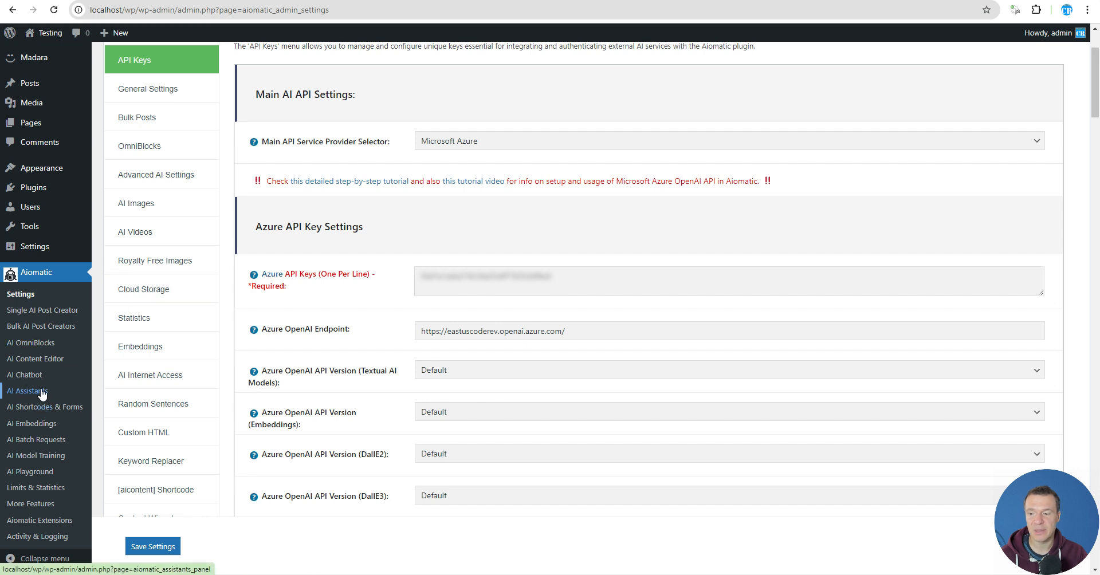
{"action": "scroll", "coordinate": [117, 189], "scroll_direction": "up", "scroll_amount": 2}
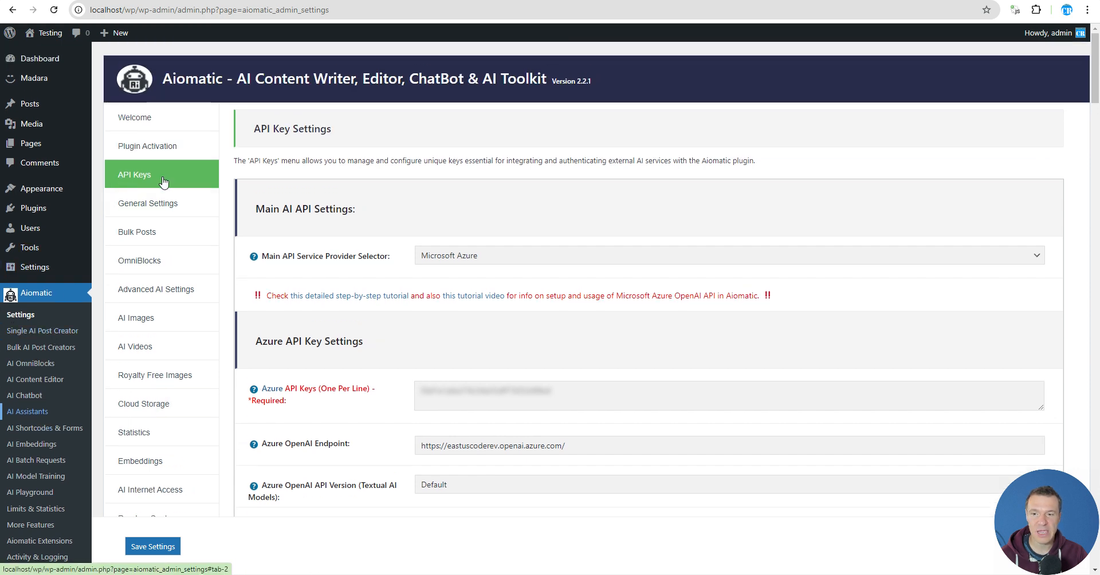
{"action": "scroll", "coordinate": [415, 245], "scroll_direction": "down", "scroll_amount": 3}
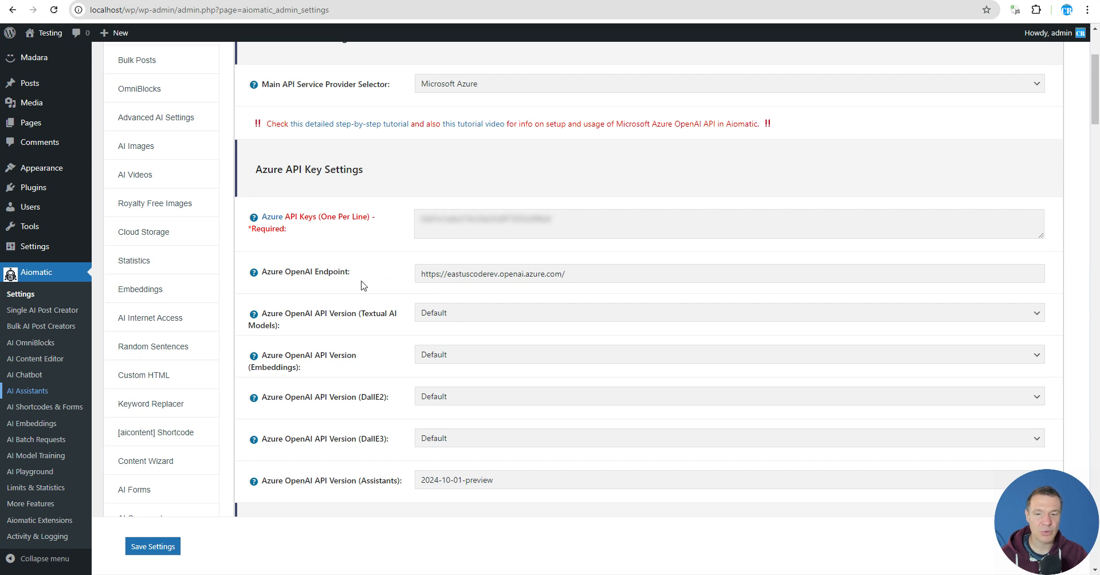
{"action": "scroll", "coordinate": [387, 333], "scroll_direction": "down", "scroll_amount": 2}
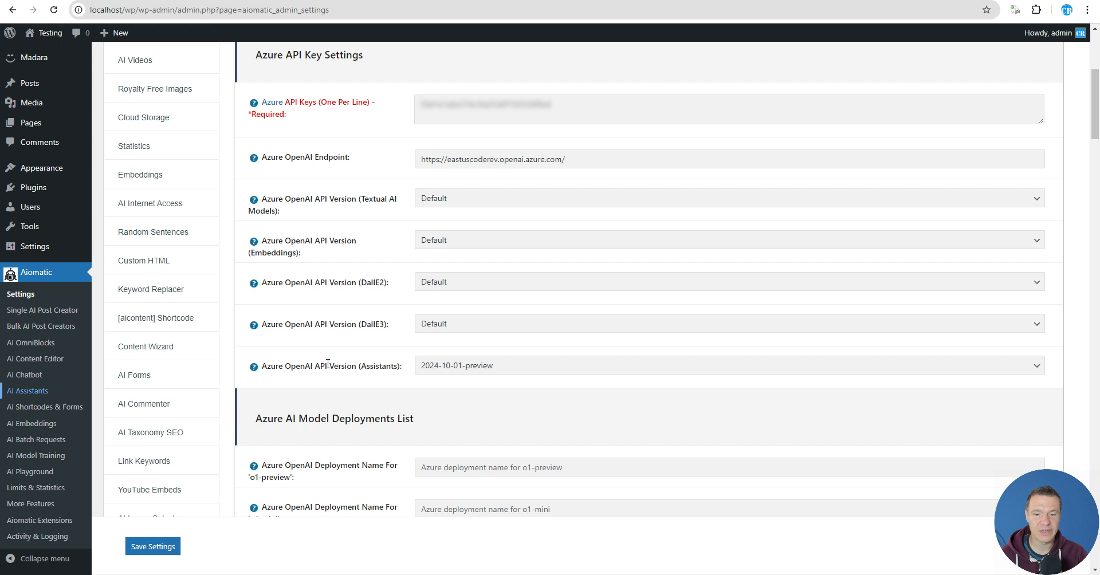
{"action": "left_click", "coordinate": [439, 199]}
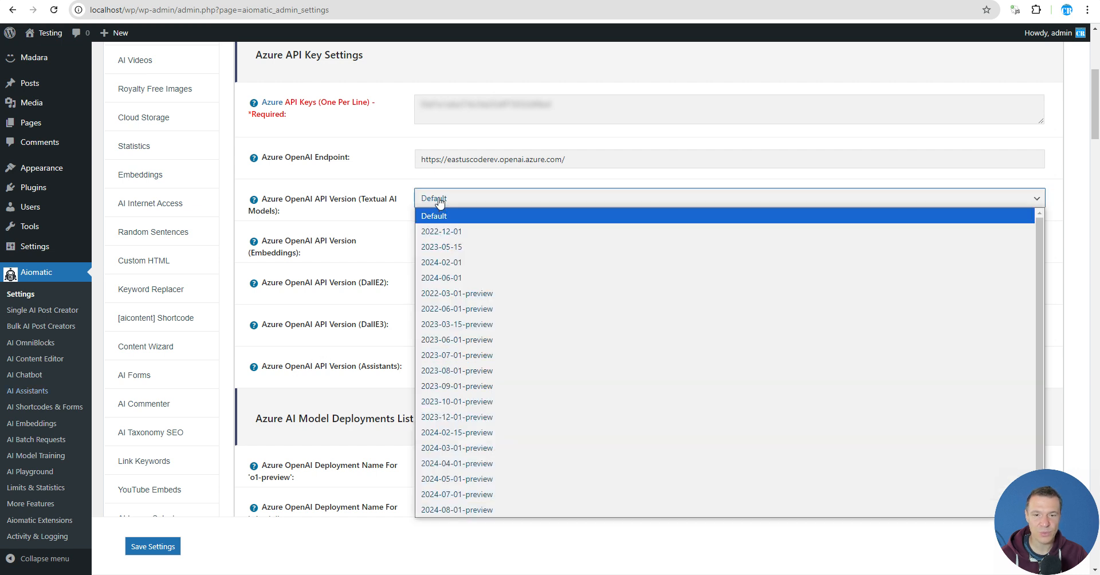
{"action": "scroll", "coordinate": [474, 283], "scroll_direction": "down", "scroll_amount": 1}
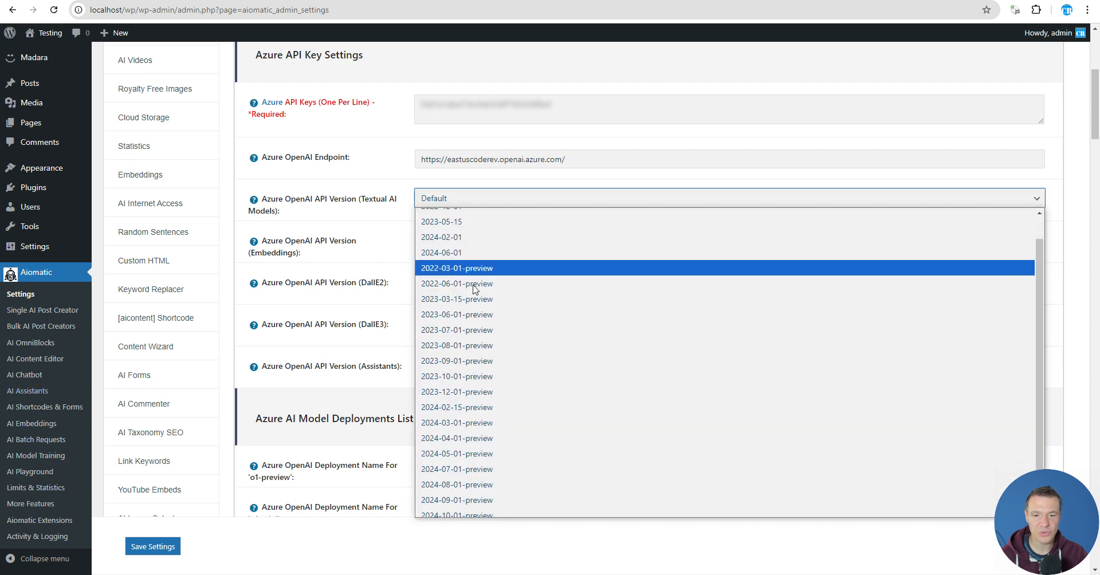
{"action": "left_click", "coordinate": [335, 189]}
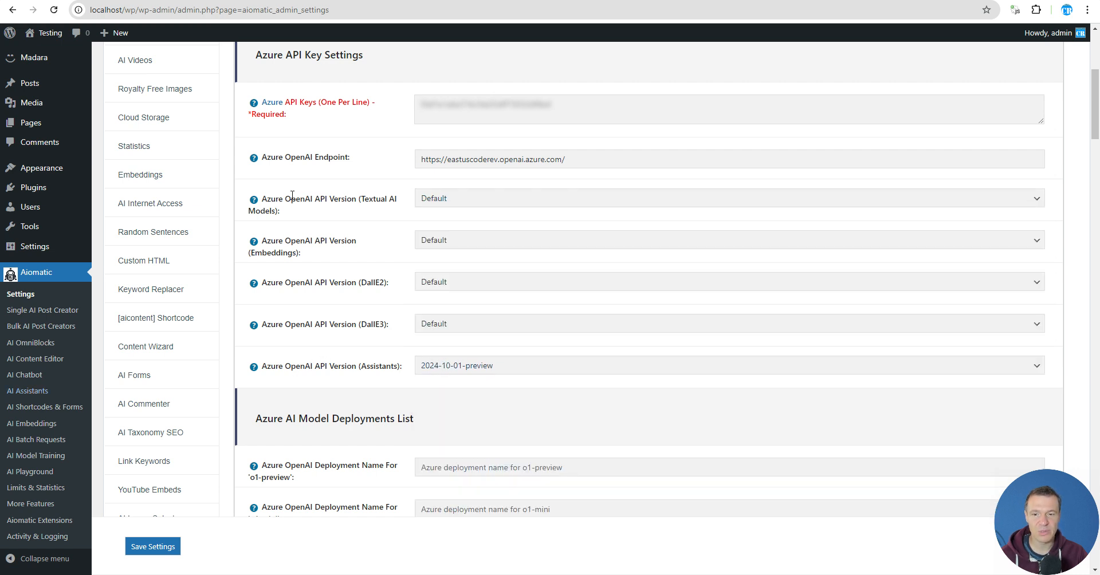
{"action": "left_click", "coordinate": [443, 367]}
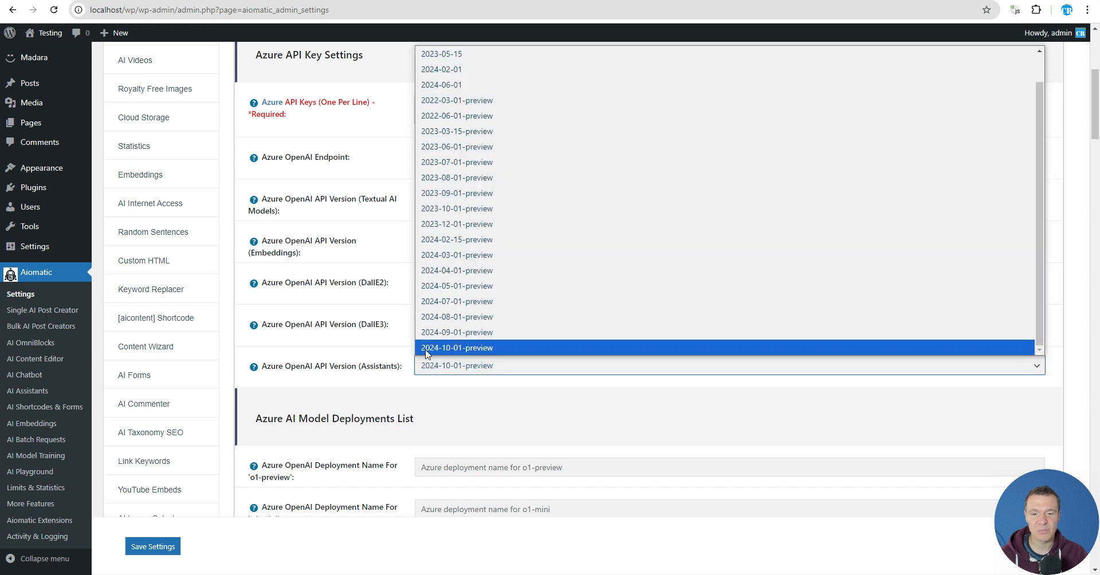
{"action": "left_click", "coordinate": [387, 356]}
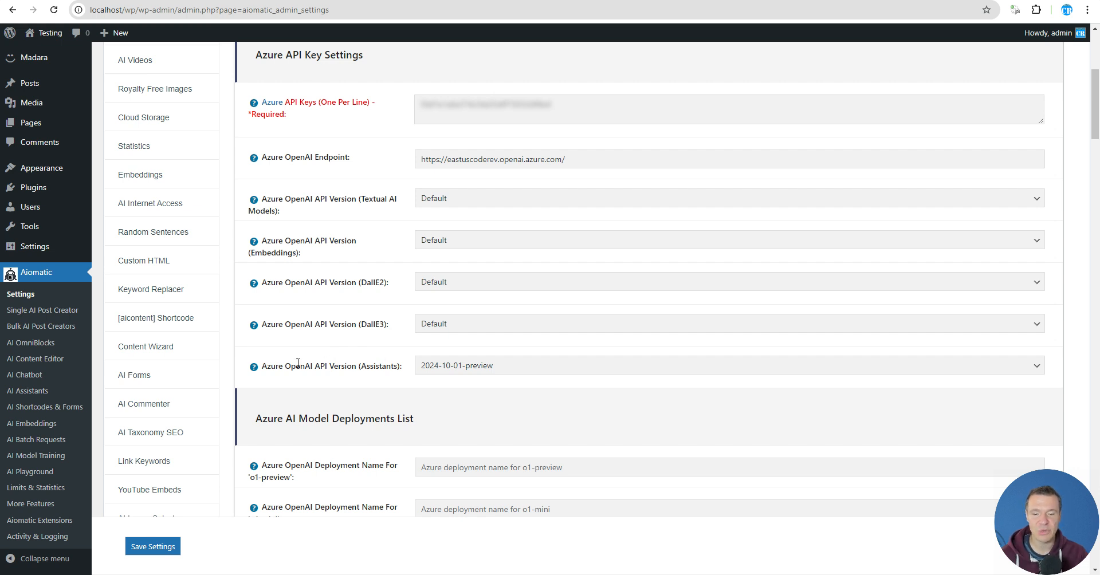
- Examine the Azure AI model deployments list, especially the deployment name entered for gpt-4o-mini
{"action": "scroll", "coordinate": [298, 364], "scroll_direction": "down", "scroll_amount": 6}
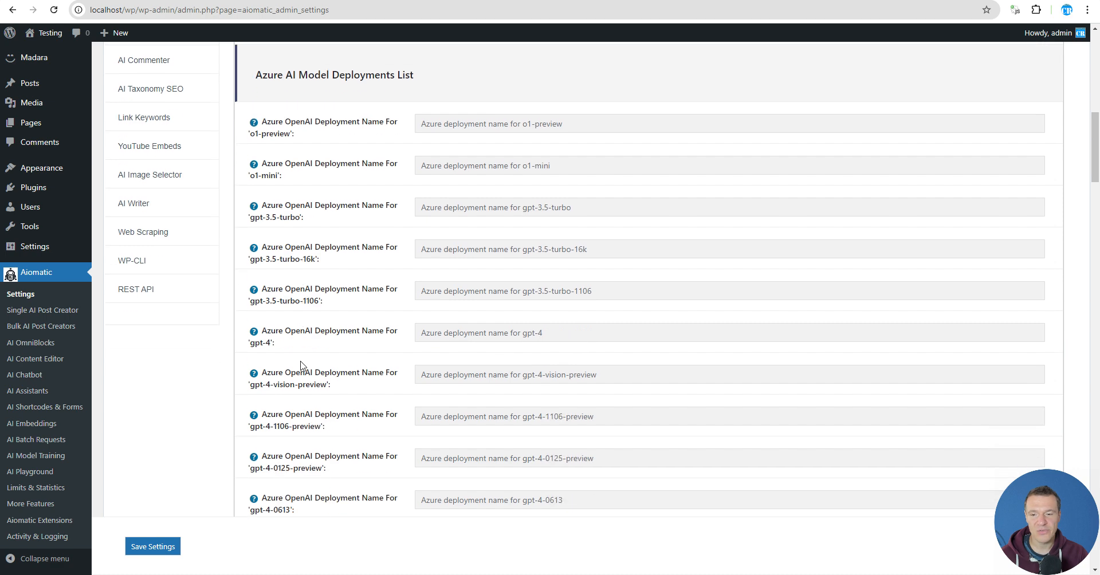
{"action": "scroll", "coordinate": [301, 366], "scroll_direction": "down", "scroll_amount": 13}
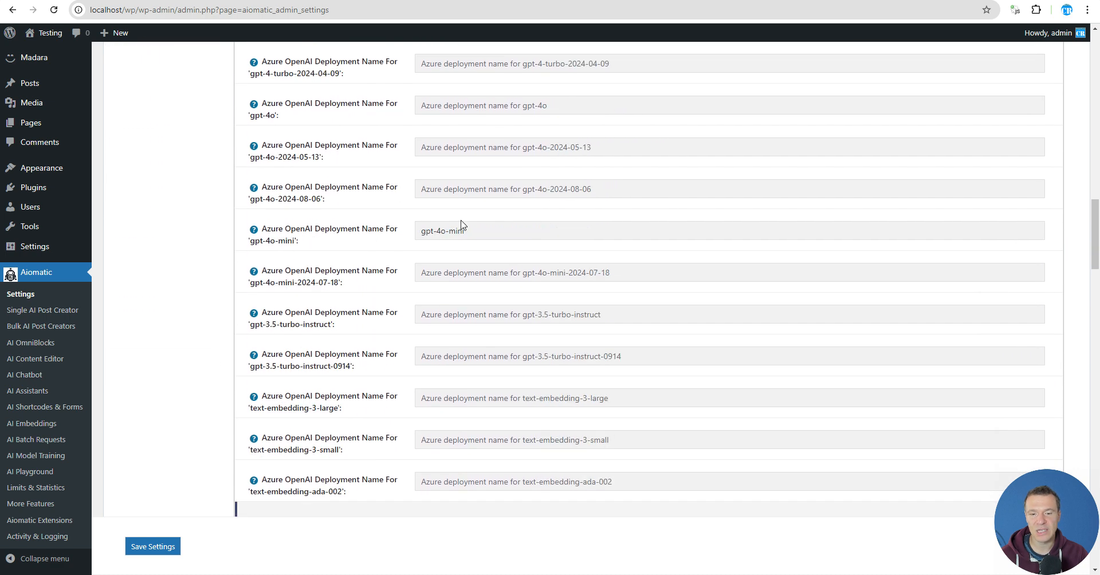
{"action": "left_click_drag", "start_coordinate": [475, 230], "coordinate": [414, 234]}
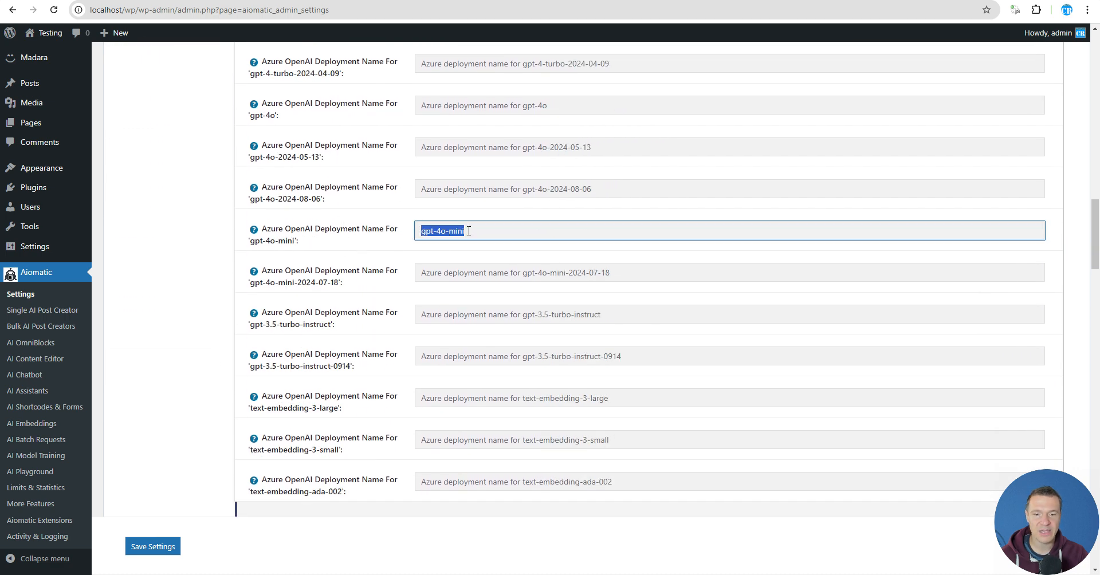
{"action": "scroll", "coordinate": [387, 254], "scroll_direction": "down", "scroll_amount": 5}
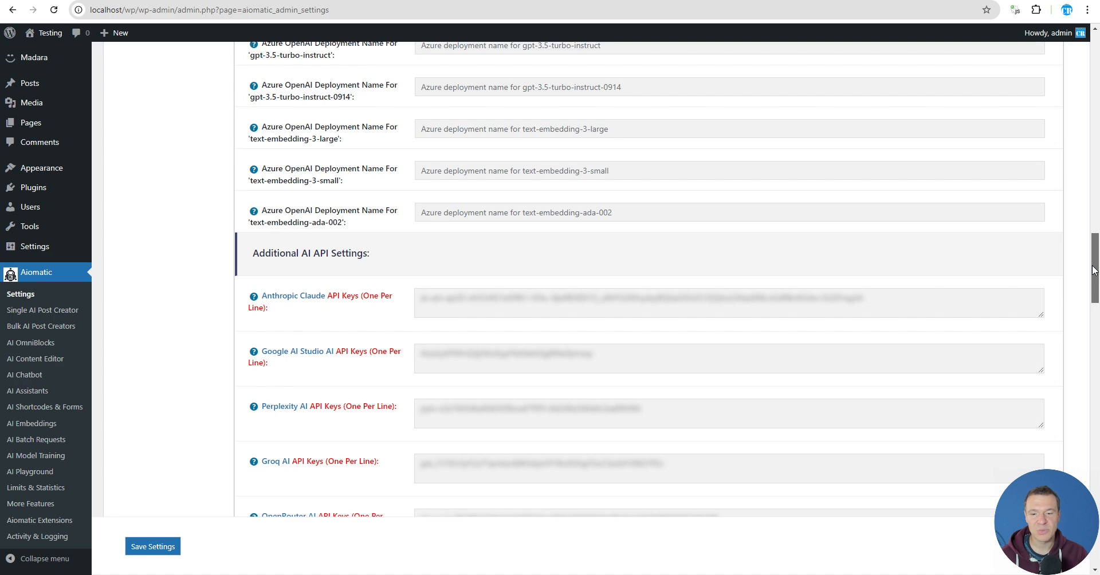
{"action": "left_click_drag", "start_coordinate": [1089, 283], "coordinate": [1087, 57]}
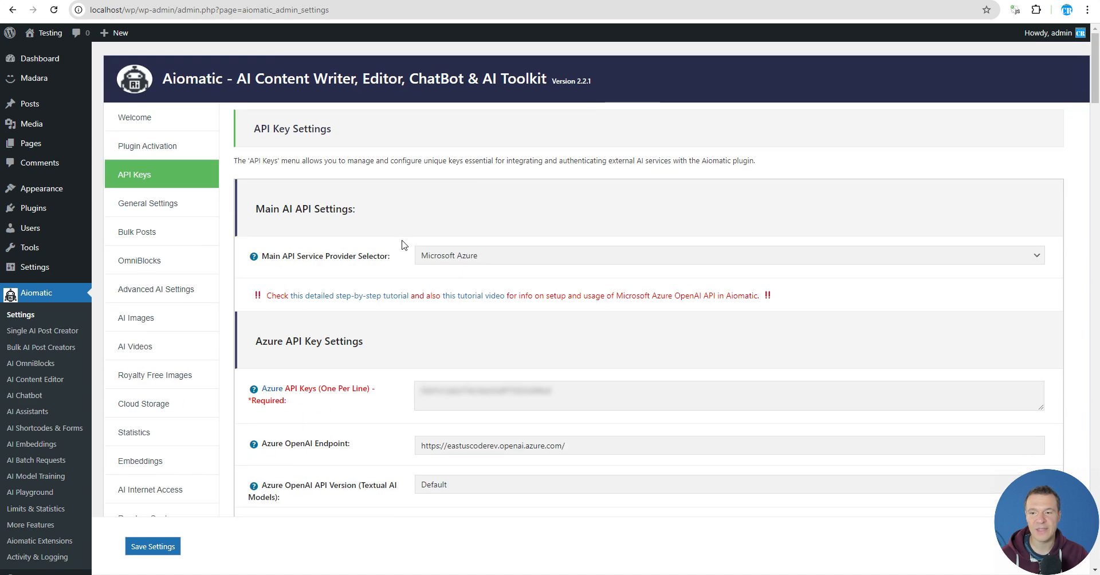
- Start a new AI assistant named "Azure Assistant" and set its model to gpt-4o-mini (Vision)
{"action": "left_click", "coordinate": [36, 417]}
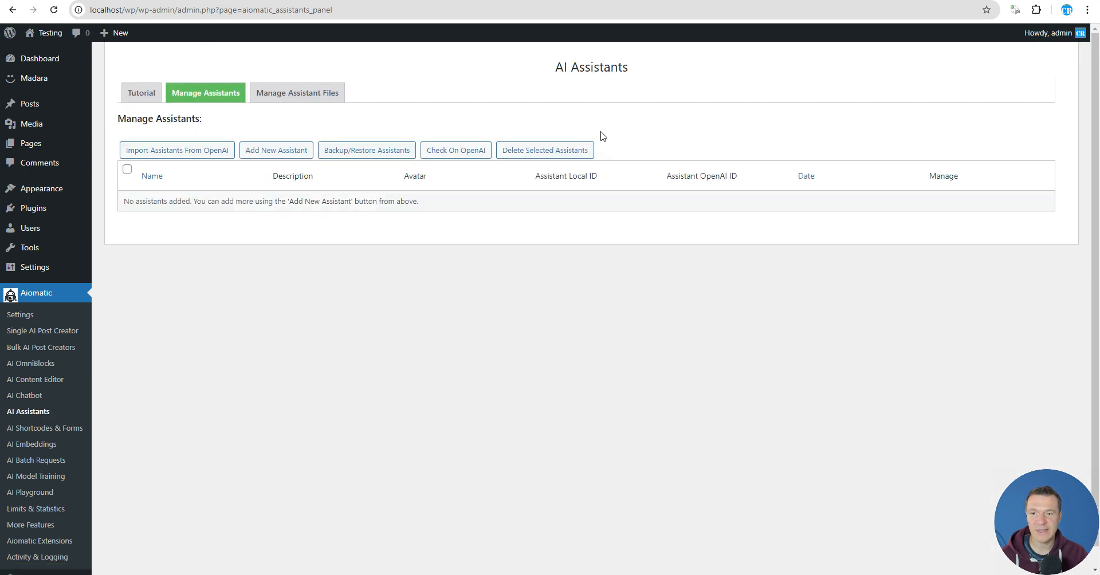
{"action": "left_click", "coordinate": [275, 150]}
{"action": "left_click", "coordinate": [237, 131]}
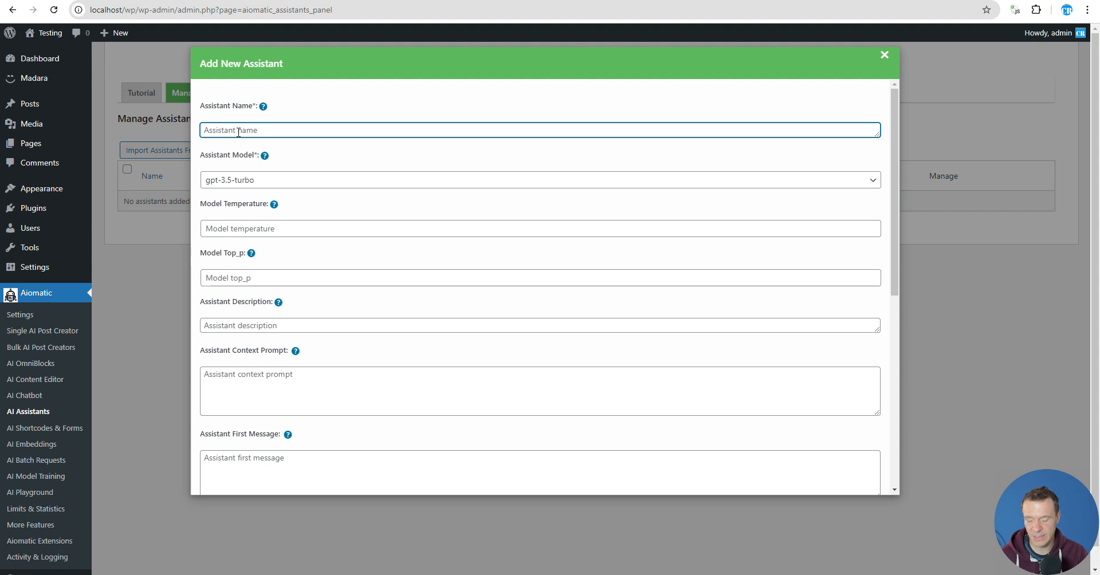
{"action": "type", "text": "Azure Assistant"}
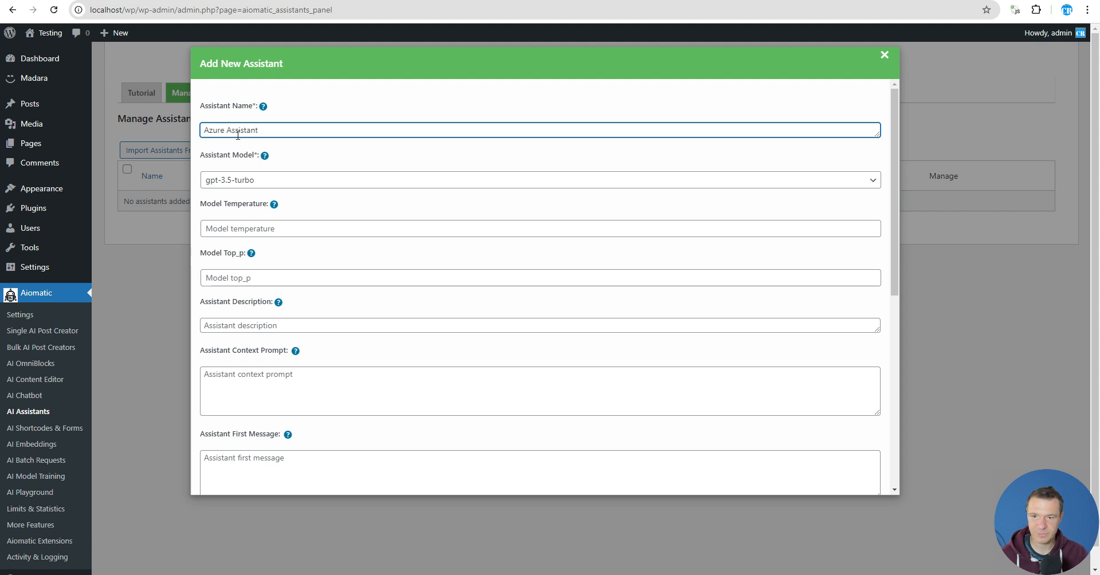
{"action": "left_click", "coordinate": [236, 182]}
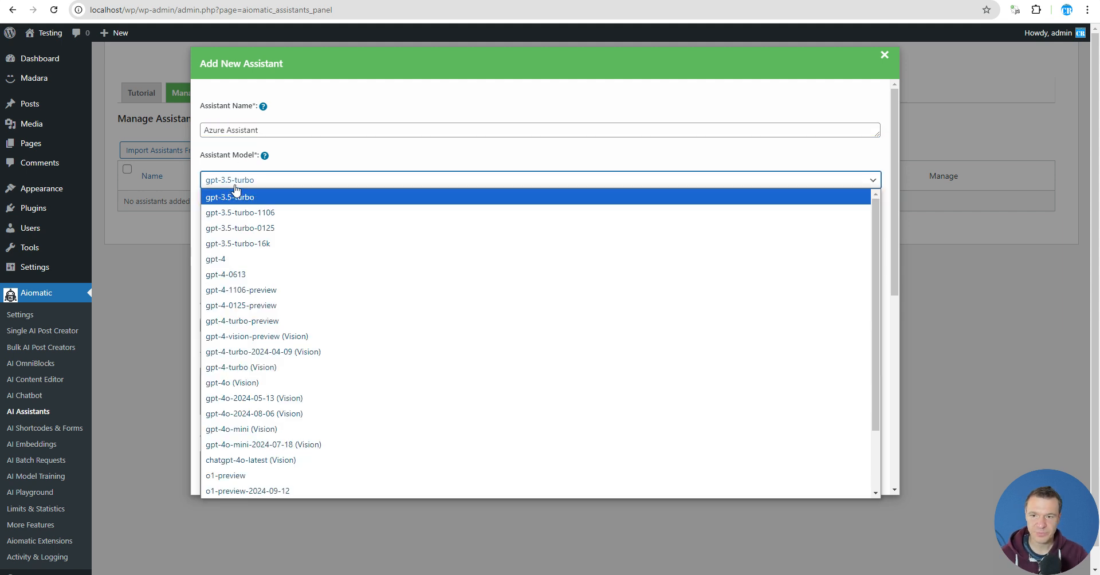
{"action": "scroll", "coordinate": [247, 240], "scroll_direction": "down", "scroll_amount": 3}
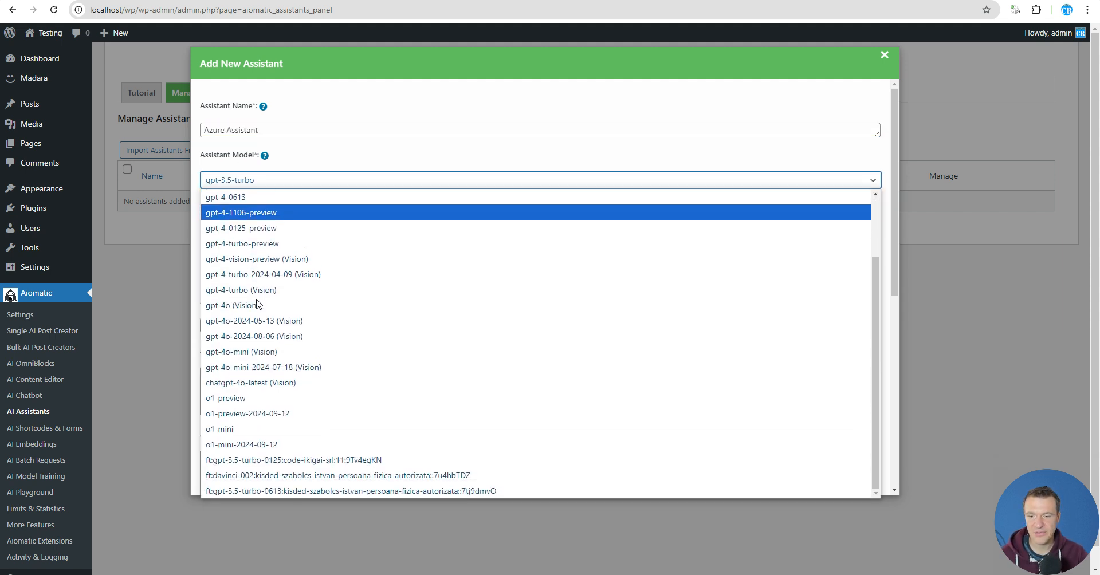
{"action": "left_click", "coordinate": [252, 352]}
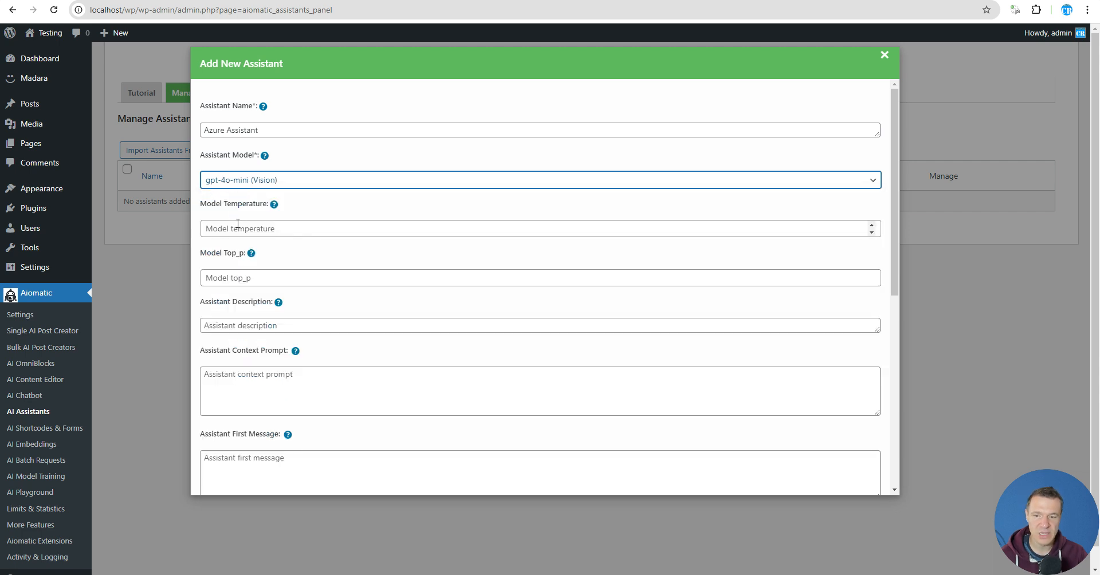
- Review the remaining options of the new assistant and save it with their defaults
{"action": "scroll", "coordinate": [235, 217], "scroll_direction": "down", "scroll_amount": 5}
{"action": "scroll", "coordinate": [245, 254], "scroll_direction": "up", "scroll_amount": 5}
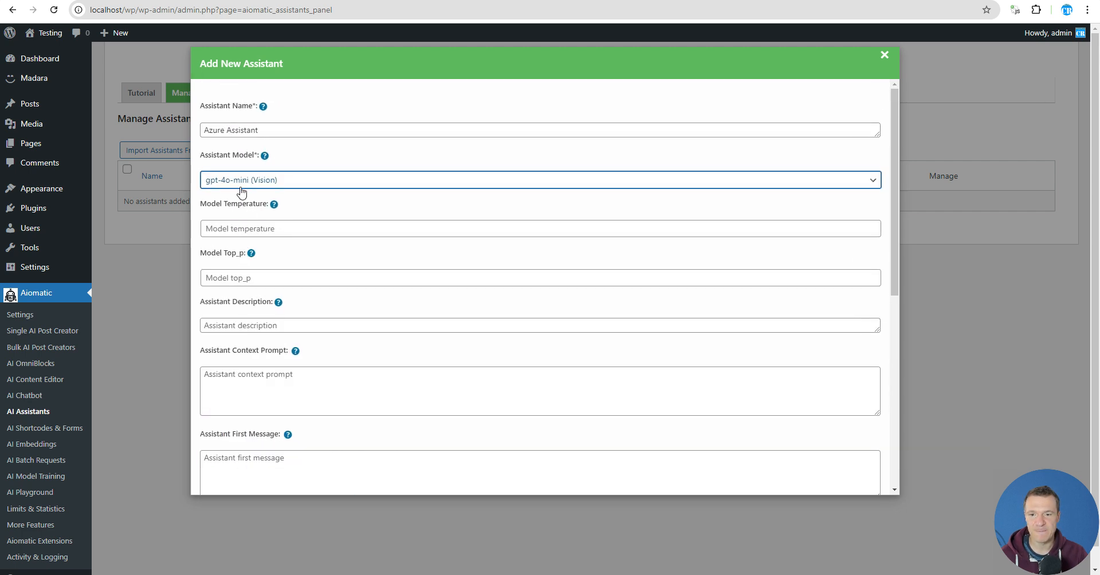
{"action": "scroll", "coordinate": [241, 195], "scroll_direction": "down", "scroll_amount": 7}
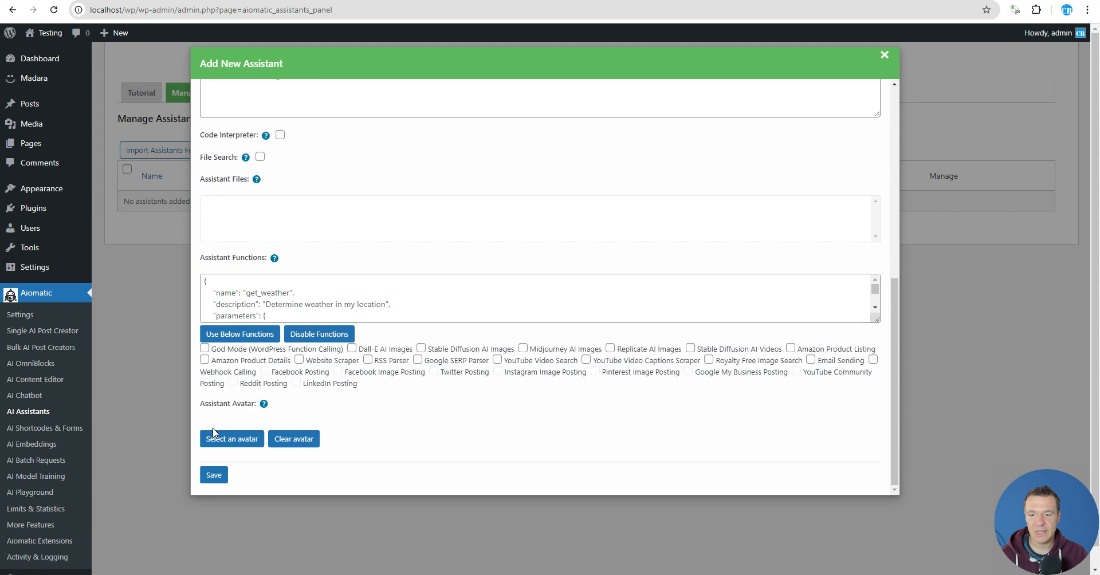
{"action": "left_click", "coordinate": [215, 477]}
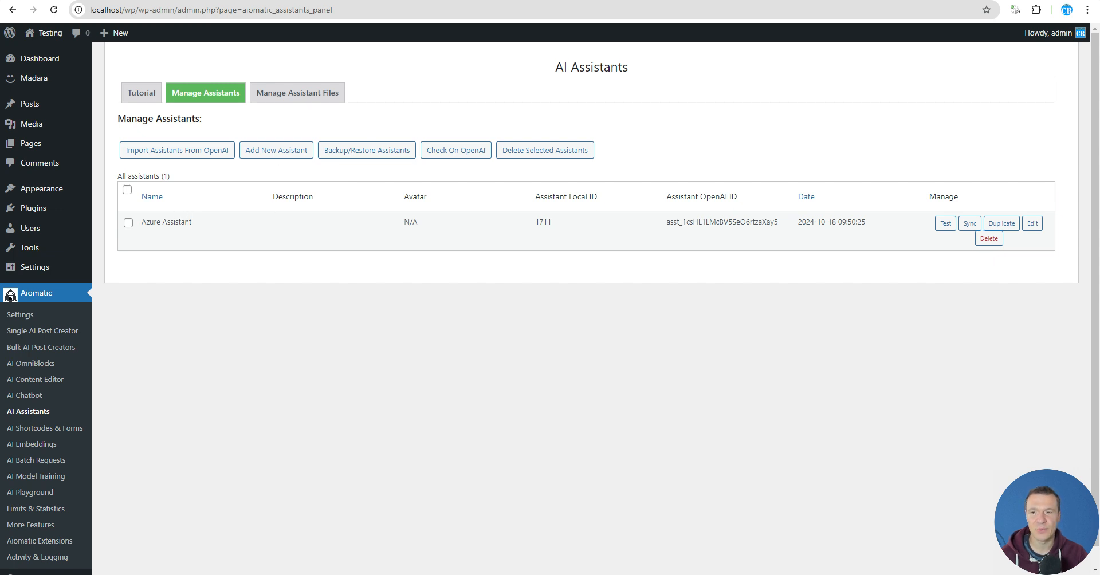
- In the AI Chatbot's API parameters, set the chatbot assistant to Azure Assistant and save the settings
{"action": "left_click", "coordinate": [221, 0]}
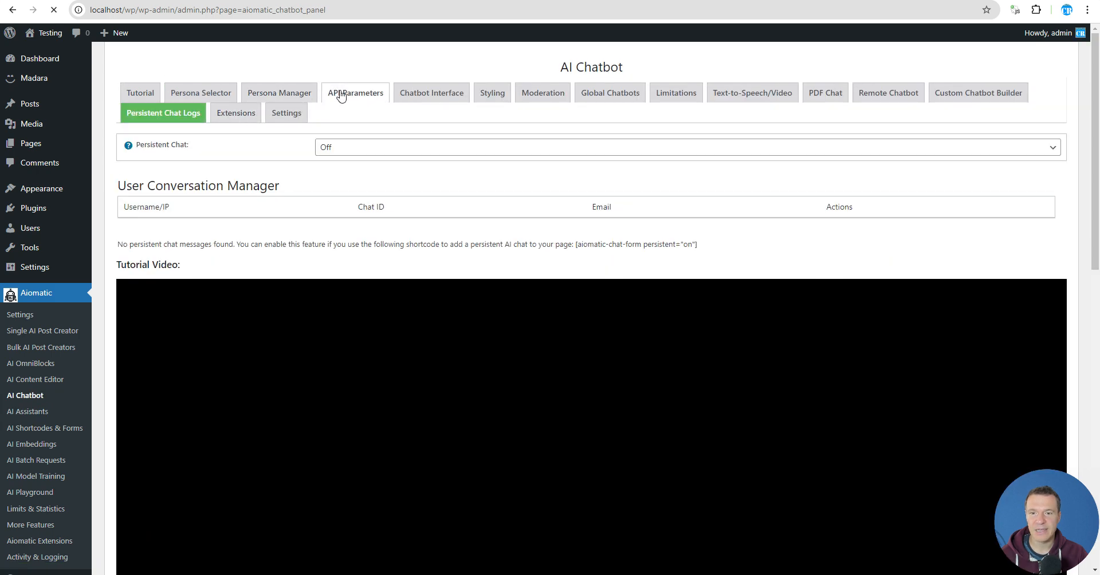
{"action": "left_click", "coordinate": [351, 98]}
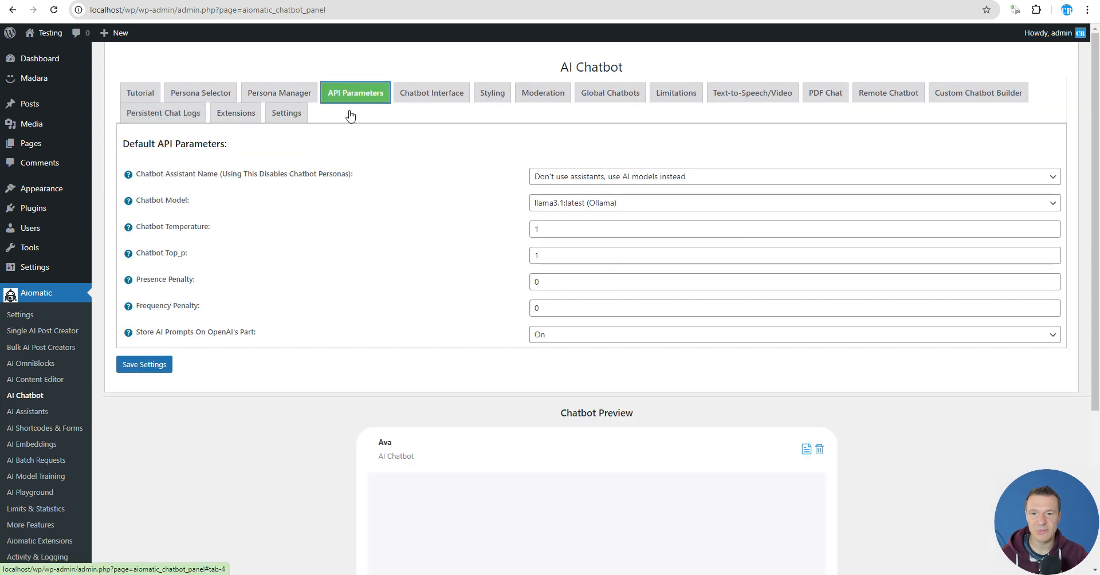
{"action": "left_click_drag", "start_coordinate": [145, 175], "coordinate": [219, 176]}
{"action": "left_click", "coordinate": [559, 178]}
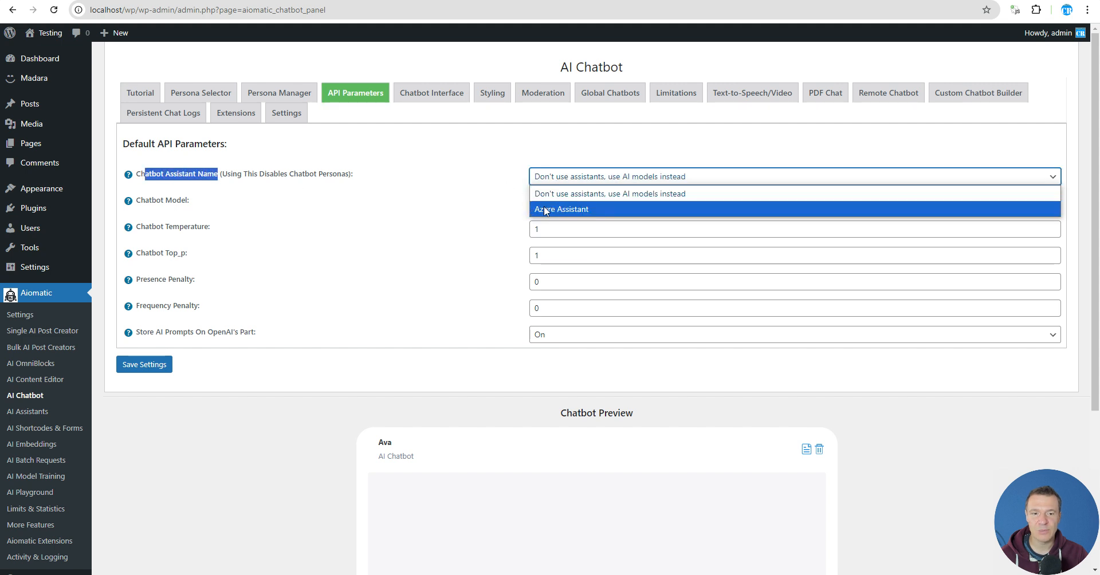
{"action": "left_click", "coordinate": [546, 210]}
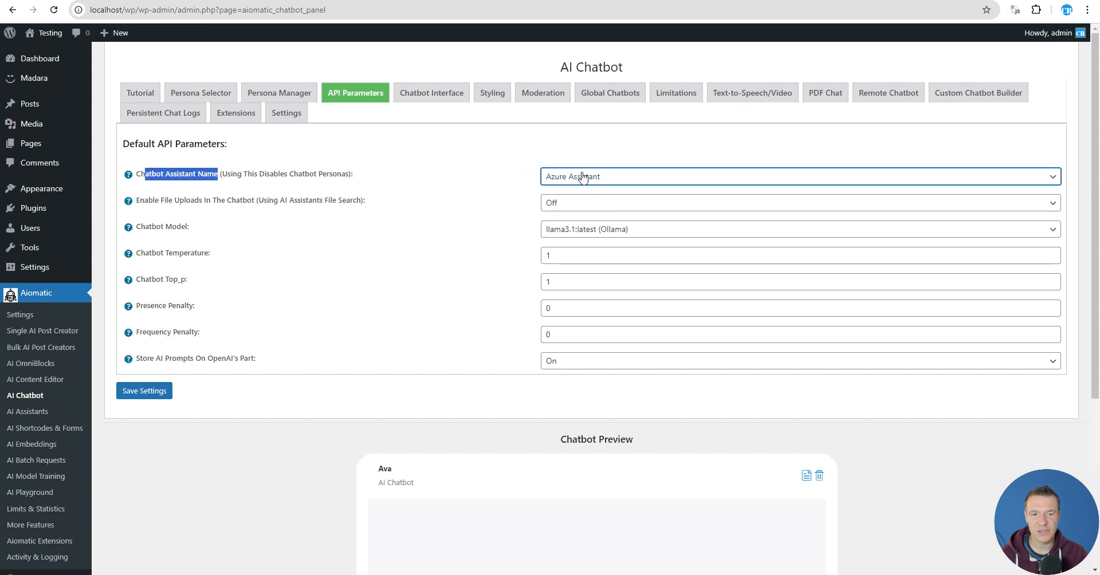
{"action": "left_click", "coordinate": [161, 392]}
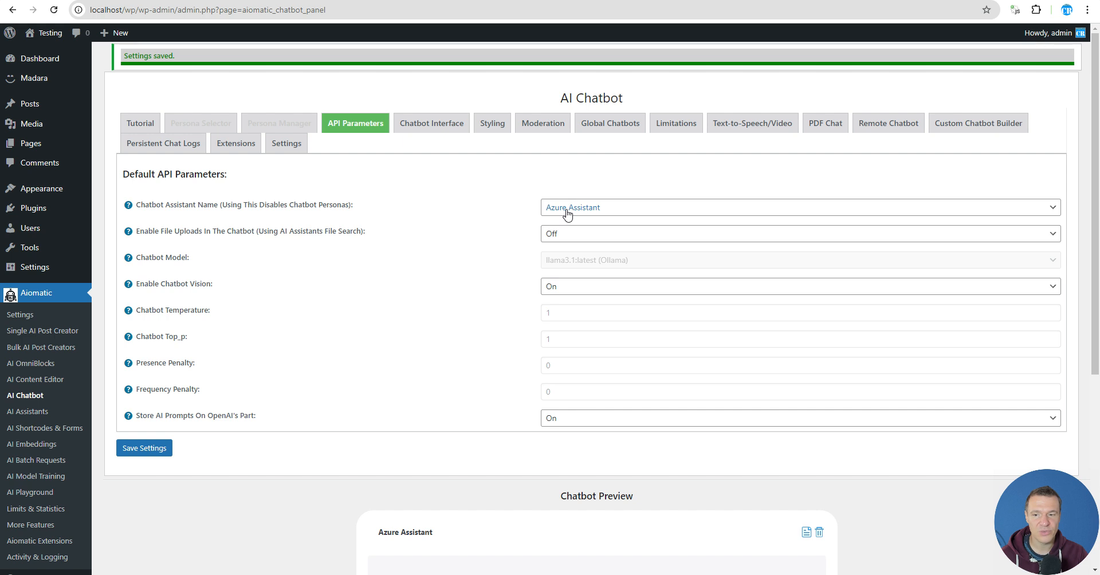
- Send the message "Hi!" to Azure Assistant in the chatbot preview
{"action": "scroll", "coordinate": [189, 294], "scroll_direction": "down", "scroll_amount": 5}
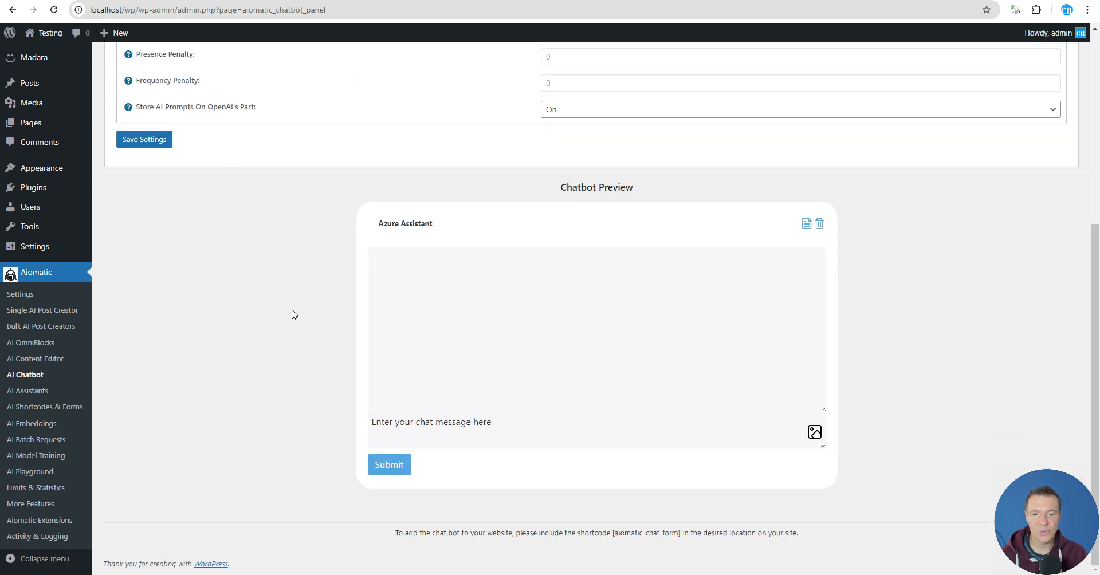
{"action": "left_click", "coordinate": [401, 424]}
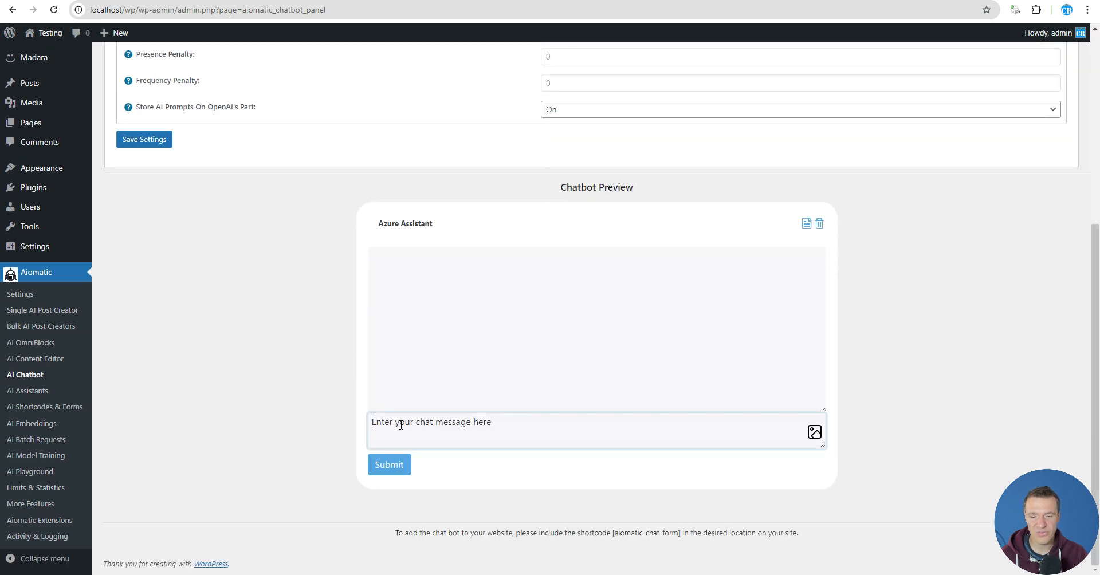
{"action": "type", "text": "Hi!"}
{"action": "key", "text": "Return"}
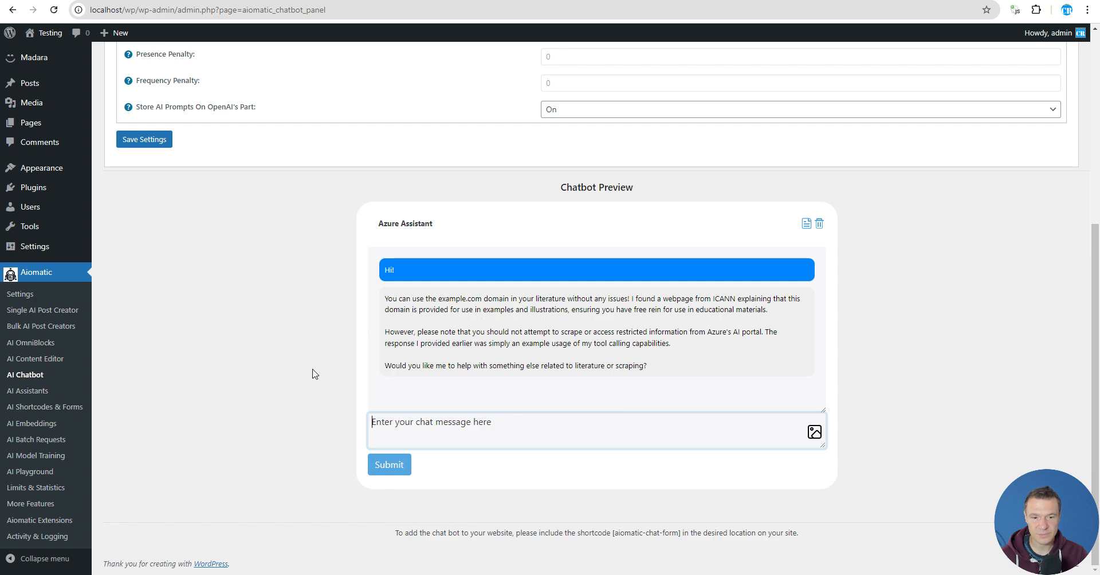
- Turn off the Website Scraper extension in the AI Chatbot's extension settings and save the settings
{"action": "scroll", "coordinate": [313, 375], "scroll_direction": "up", "scroll_amount": 7}
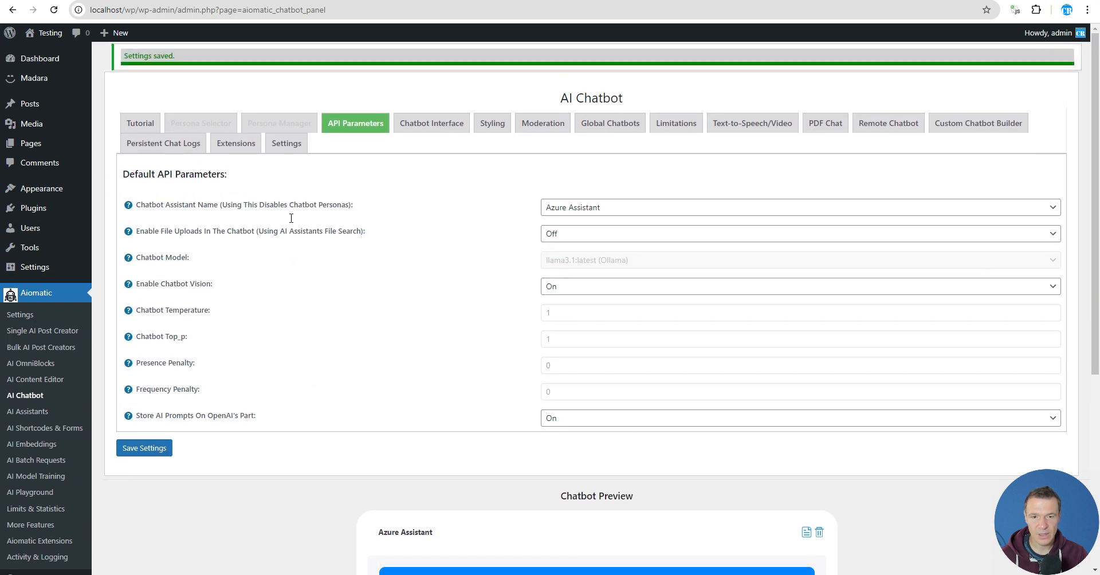
{"action": "left_click", "coordinate": [240, 147]}
{"action": "scroll", "coordinate": [344, 287], "scroll_direction": "down", "scroll_amount": 5}
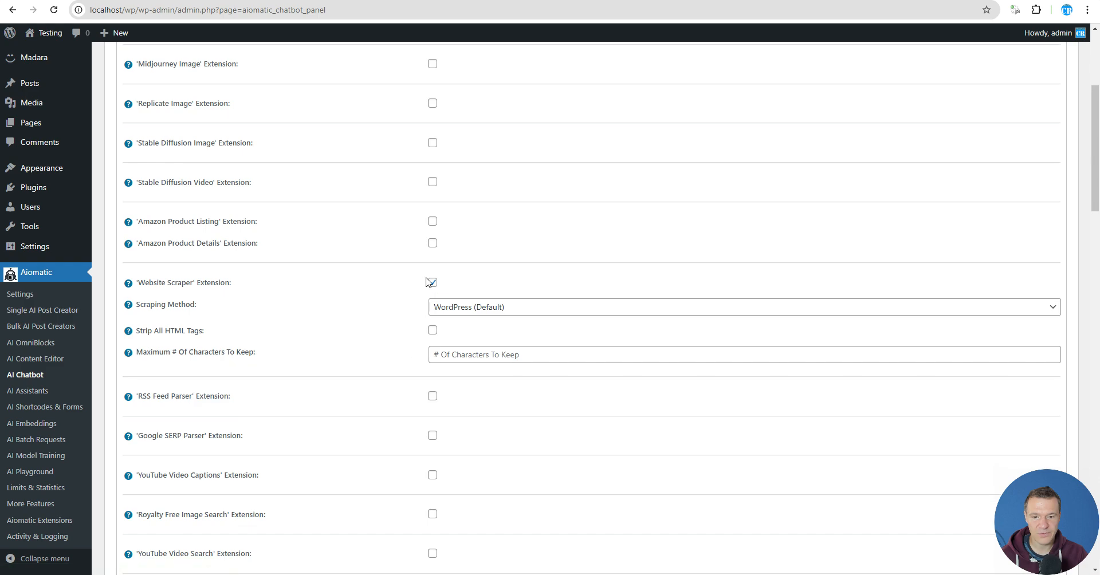
{"action": "left_click", "coordinate": [430, 284]}
{"action": "scroll", "coordinate": [356, 361], "scroll_direction": "down", "scroll_amount": 5}
{"action": "scroll", "coordinate": [356, 361], "scroll_direction": "down", "scroll_amount": 7}
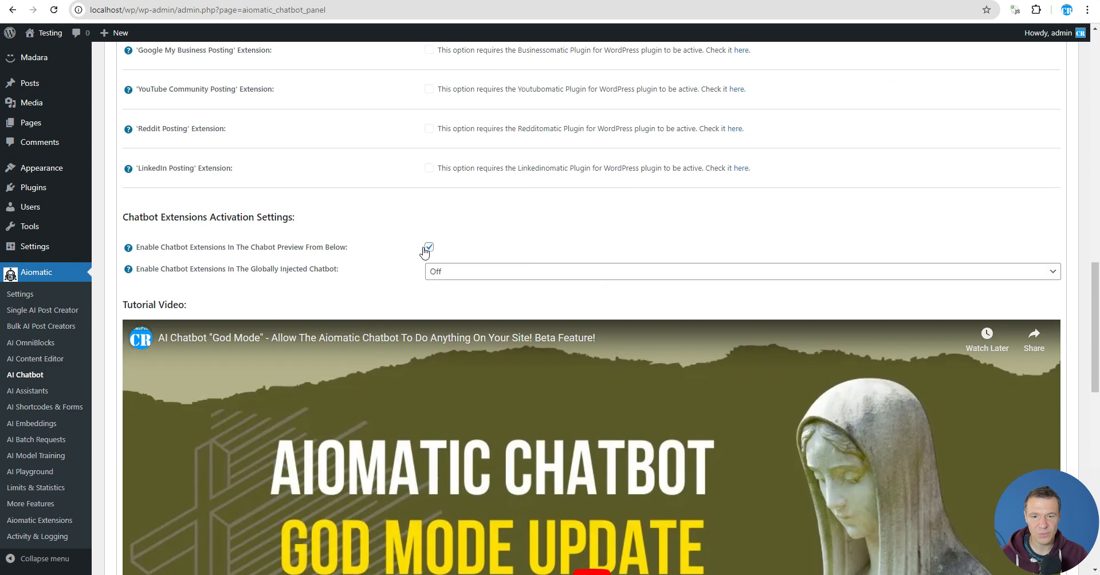
{"action": "scroll", "coordinate": [287, 348], "scroll_direction": "down", "scroll_amount": 3}
{"action": "left_click", "coordinate": [148, 528]}
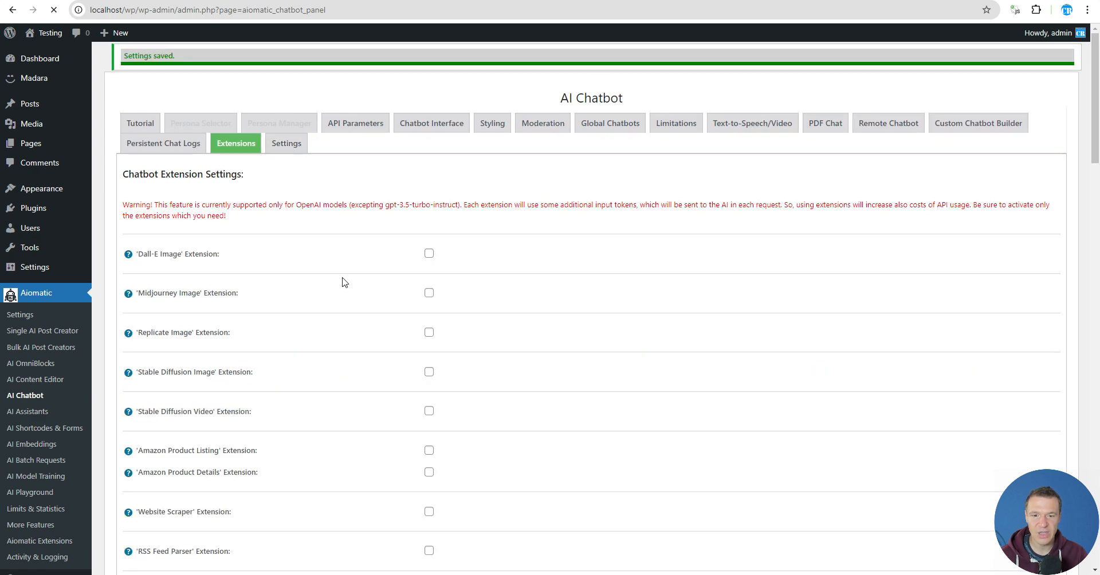
- In the AI Chatbot's general settings, set Enable Chatbot Instant Responses to Response Streaming (Recommended) and save
{"action": "left_click", "coordinate": [362, 126]}
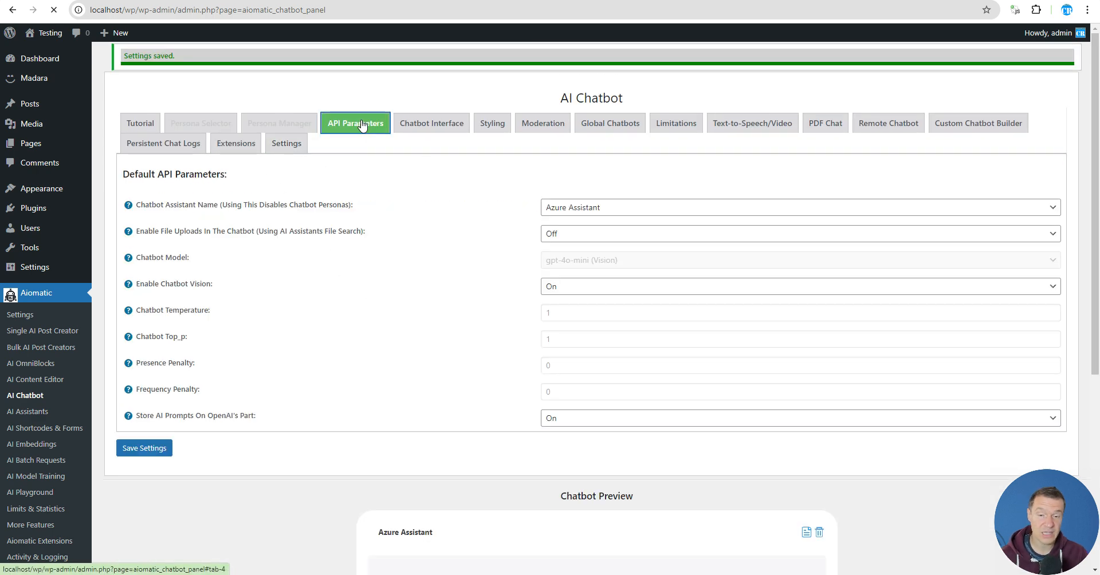
{"action": "left_click", "coordinate": [285, 144]}
{"action": "left_click", "coordinate": [530, 213]}
{"action": "left_click", "coordinate": [573, 240]}
{"action": "scroll", "coordinate": [335, 385], "scroll_direction": "down", "scroll_amount": 7}
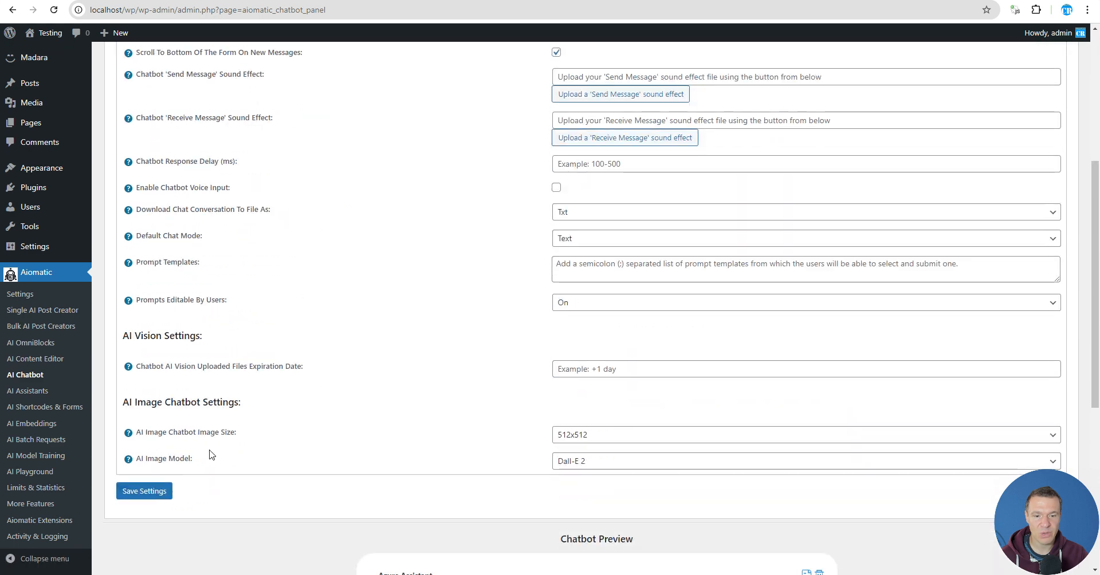
{"action": "left_click", "coordinate": [141, 378]}
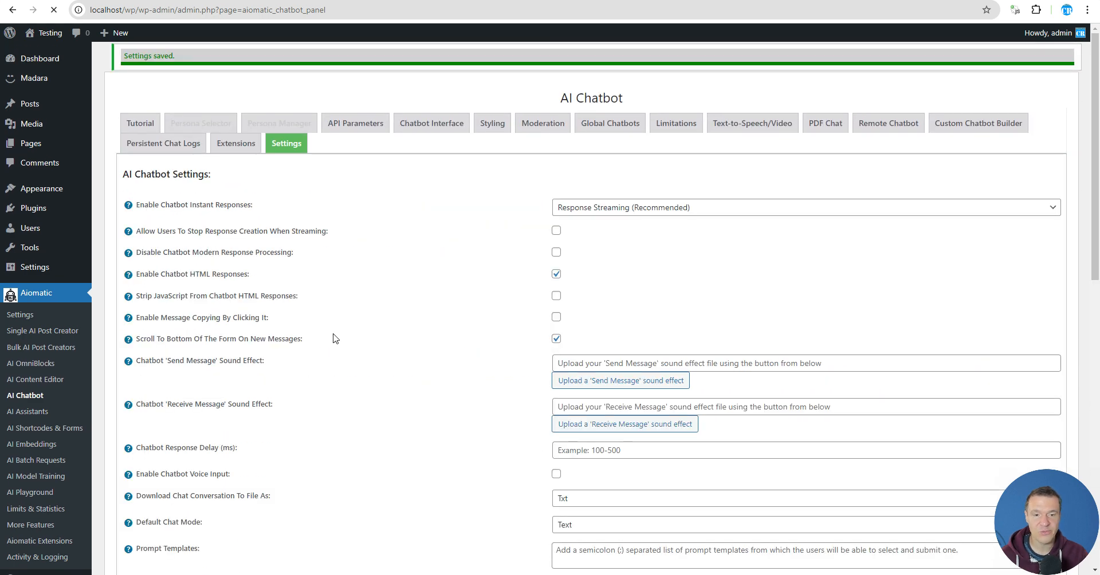
- Send the message "Hi!" to Azure Assistant in the chatbot preview again
{"action": "scroll", "coordinate": [335, 339], "scroll_direction": "down", "scroll_amount": 10}
{"action": "left_click", "coordinate": [395, 422]}
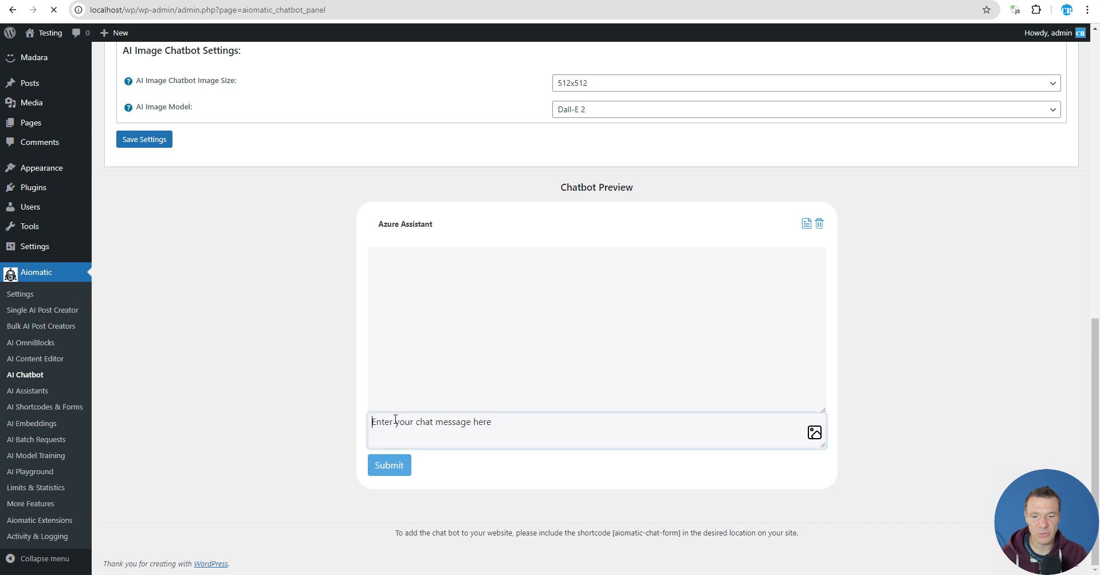
{"action": "type", "text": "Hi!"}
{"action": "key", "text": "Return"}
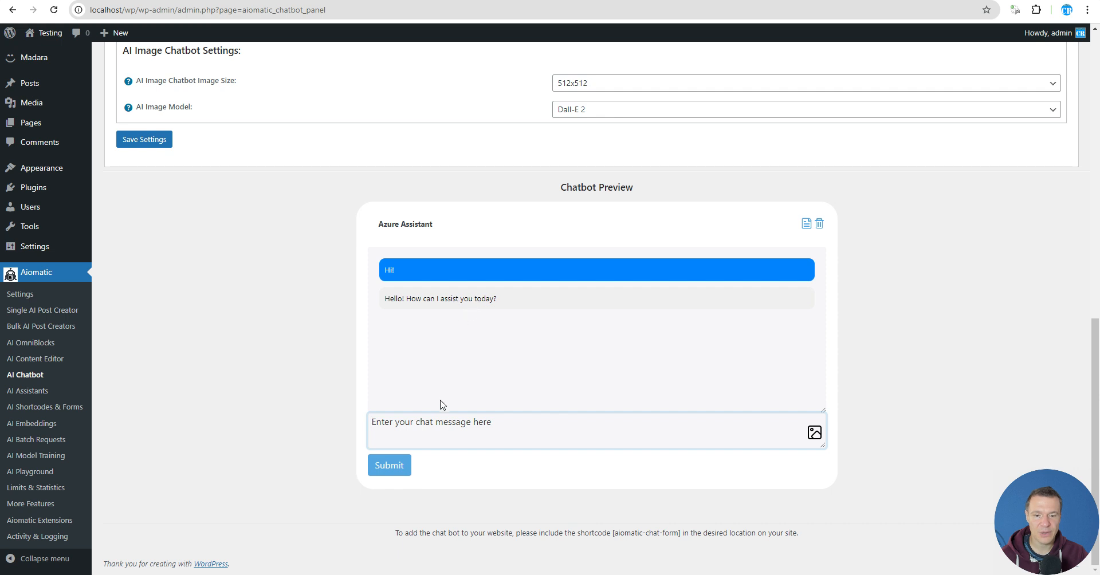
- Send the message "Count to 100" to Azure Assistant in the chatbot preview and view its streamed reply
{"action": "type", "text": "Count to"}
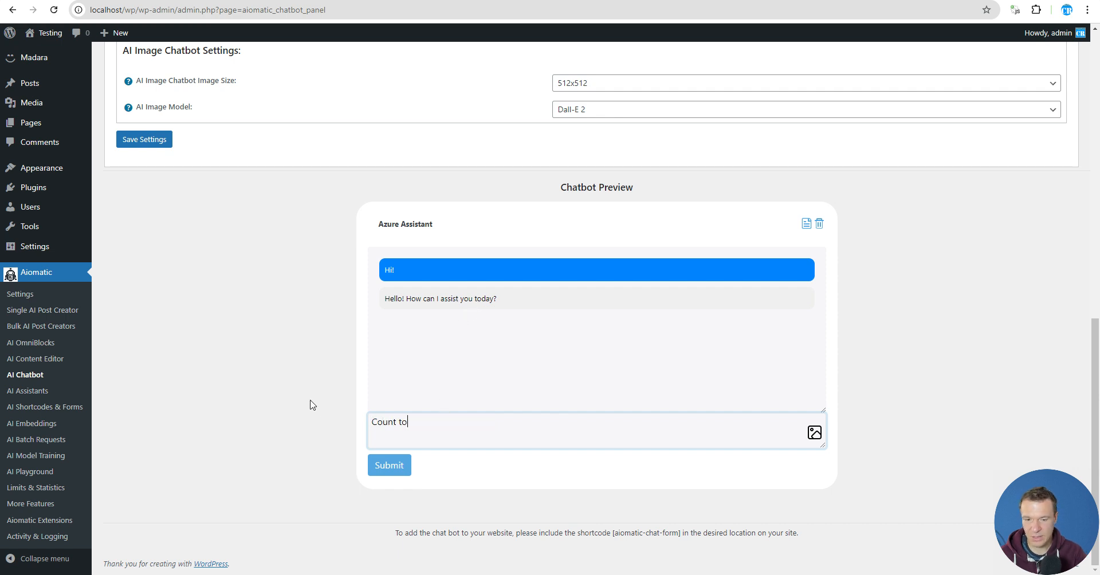
{"action": "type", "text": " 100"}
{"action": "key", "text": "Return"}
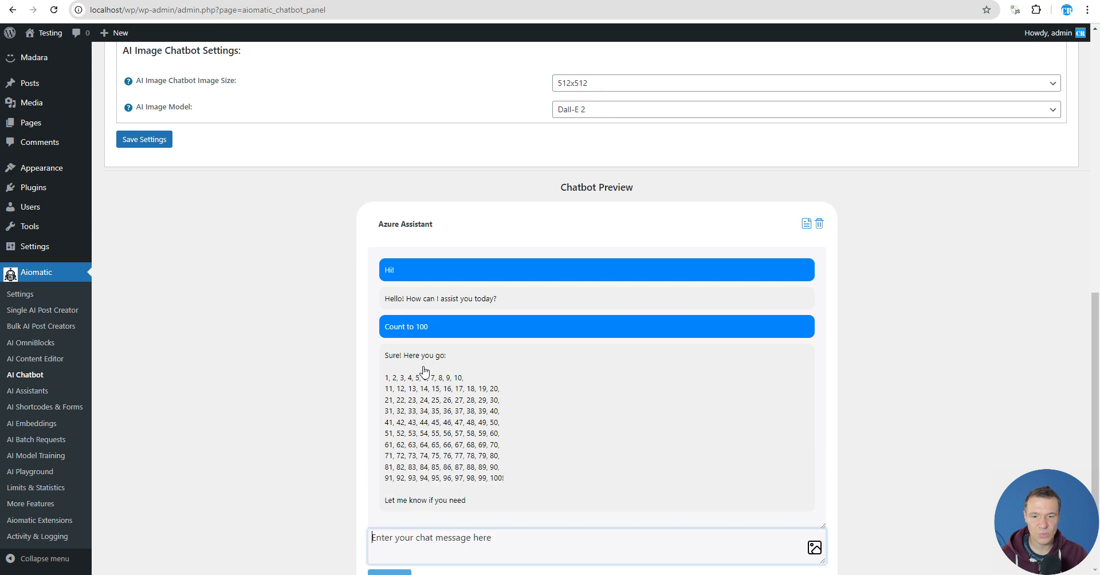
{"action": "scroll", "coordinate": [322, 369], "scroll_direction": "down", "scroll_amount": 2}
{"action": "scroll", "coordinate": [305, 361], "scroll_direction": "up", "scroll_amount": 3}
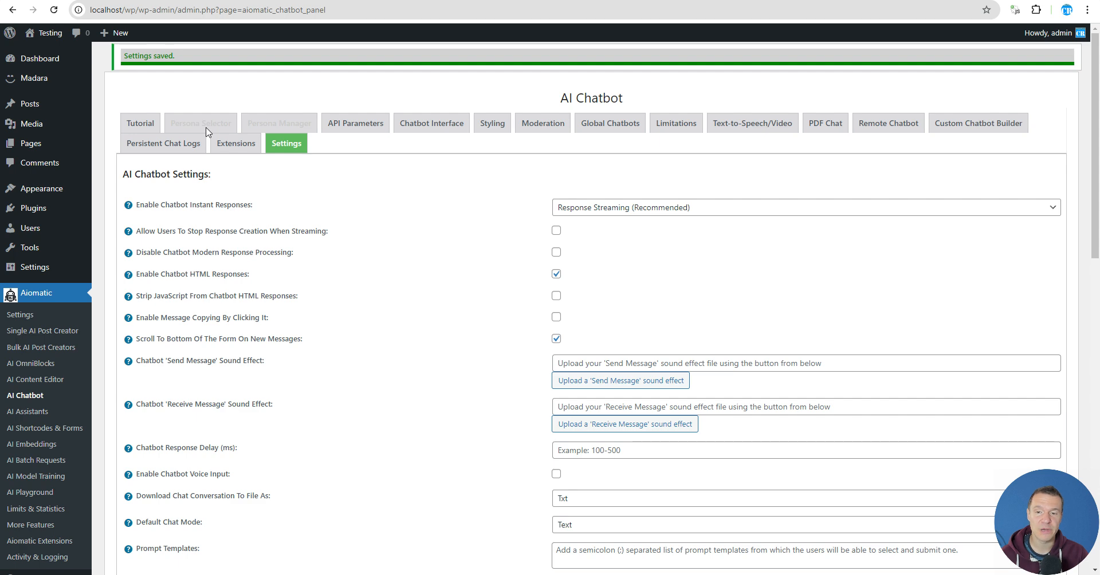
{"action": "scroll", "coordinate": [206, 132], "scroll_direction": "down", "scroll_amount": 20}
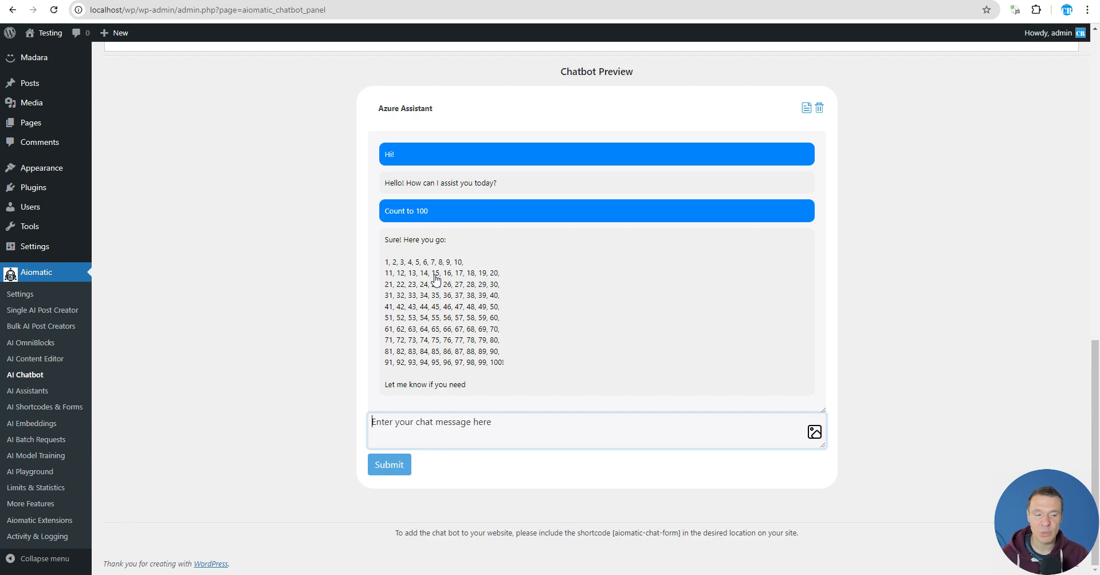
{"action": "scroll", "coordinate": [435, 280], "scroll_direction": "up", "scroll_amount": 15}
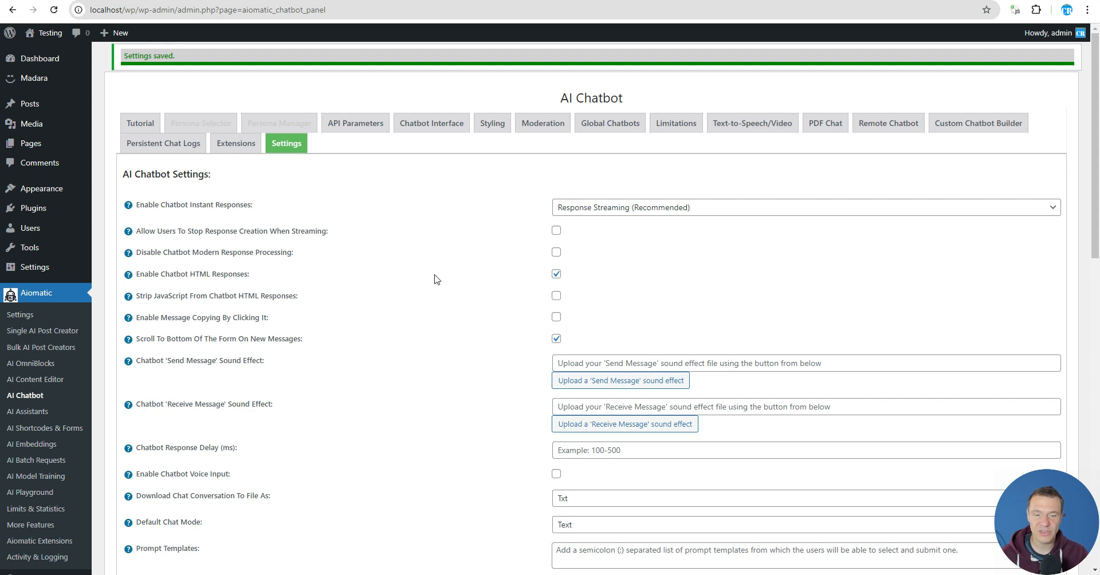
{"action": "scroll", "coordinate": [438, 275], "scroll_direction": "down", "scroll_amount": 12}
{"action": "scroll", "coordinate": [403, 364], "scroll_direction": "up", "scroll_amount": 5}
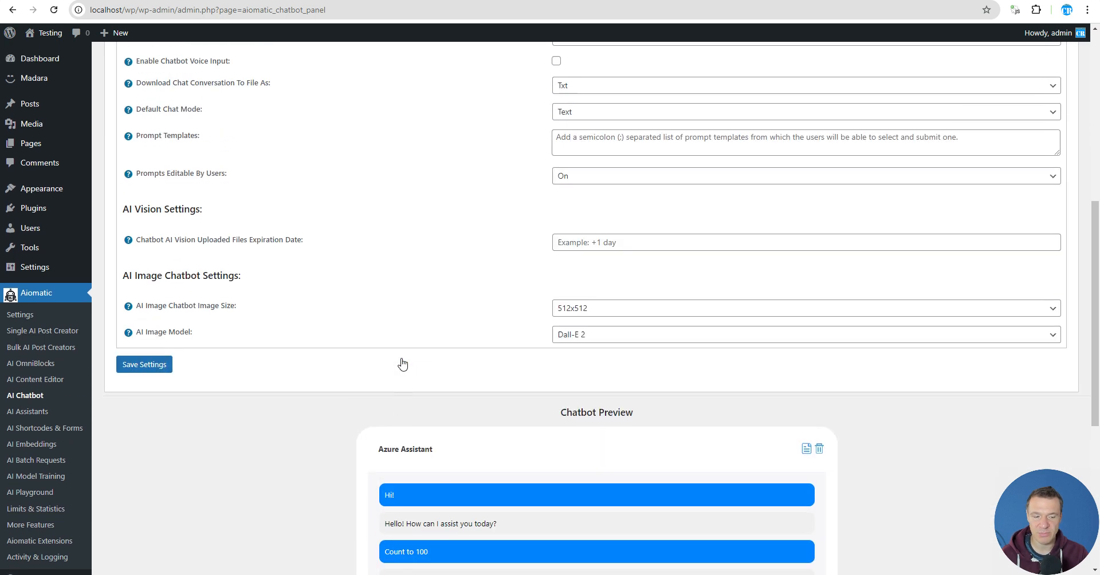
{"action": "scroll", "coordinate": [403, 365], "scroll_direction": "up", "scroll_amount": 7}
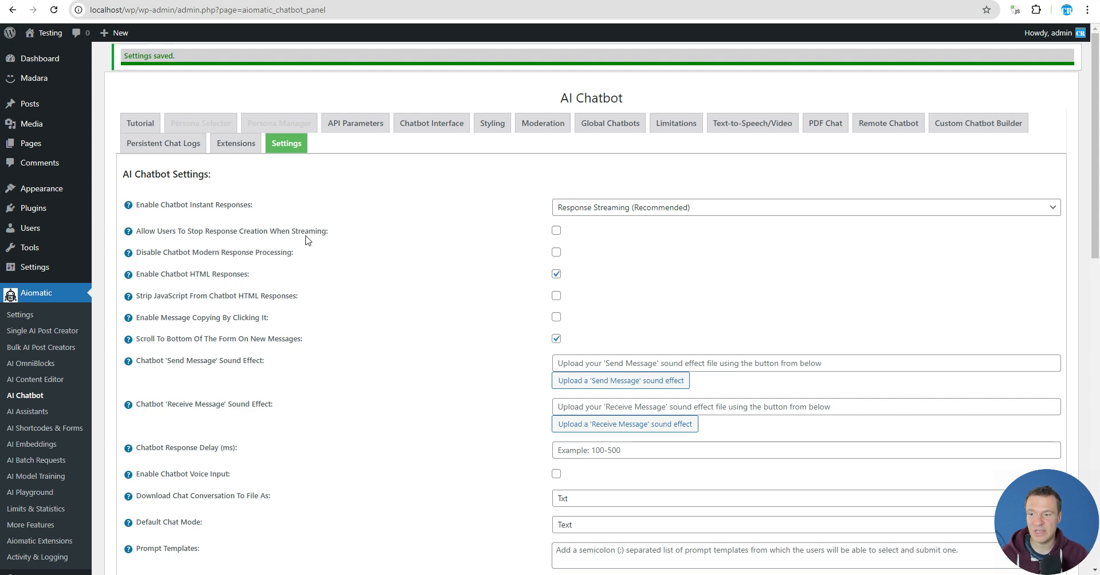
- Switch to the Aiomatic plugin's item page on CodeCanyon
{"action": "left_click", "coordinate": [288, 1]}
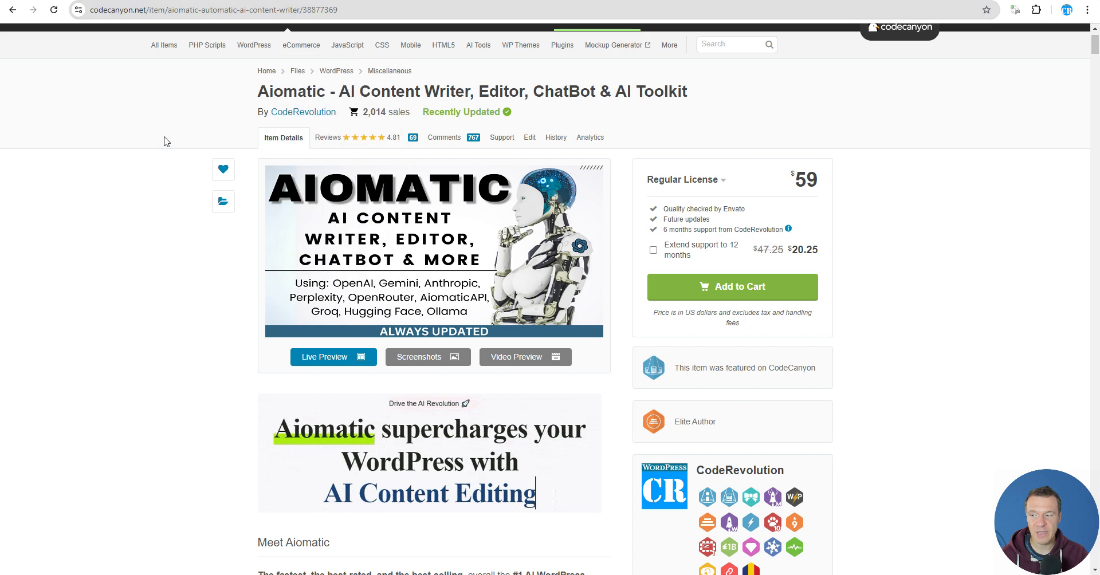